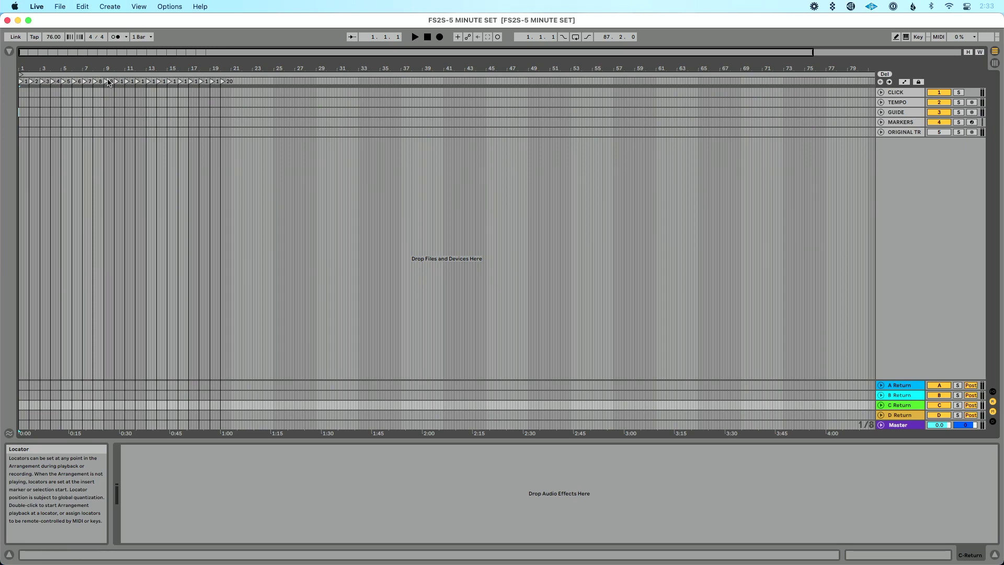
Set the song tempo to 120 BPM, then change it to 90 BPM
scroll(367, 206, right, 5)
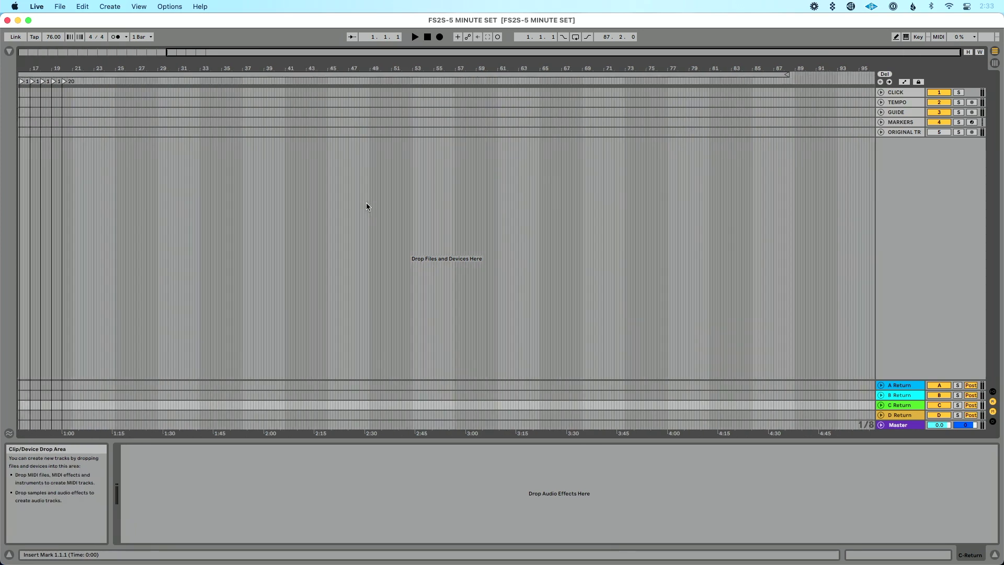
scroll(367, 206, left, 5)
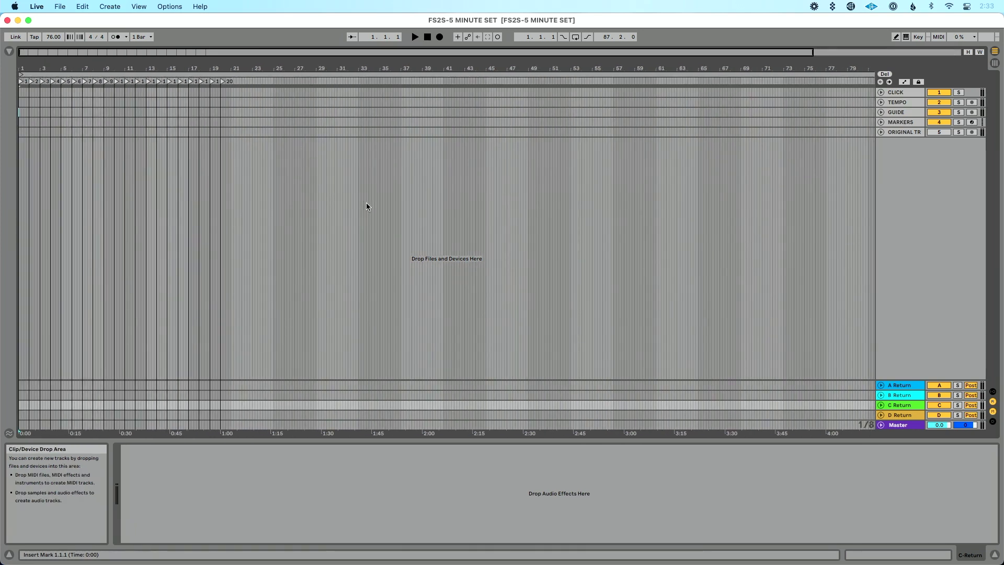
click(56, 37)
text(120)
key(Return)
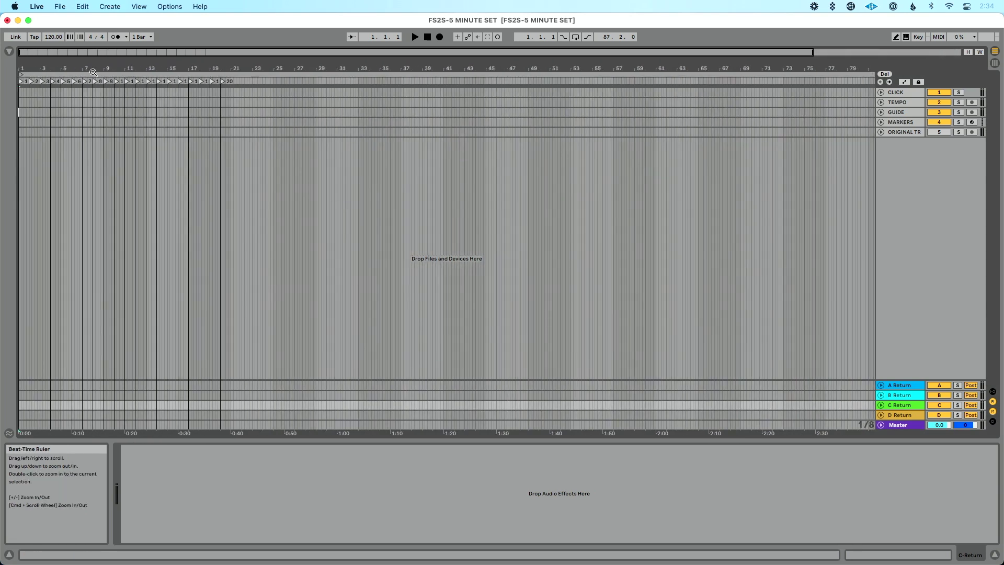
click(53, 37)
text(90)
key(Return)
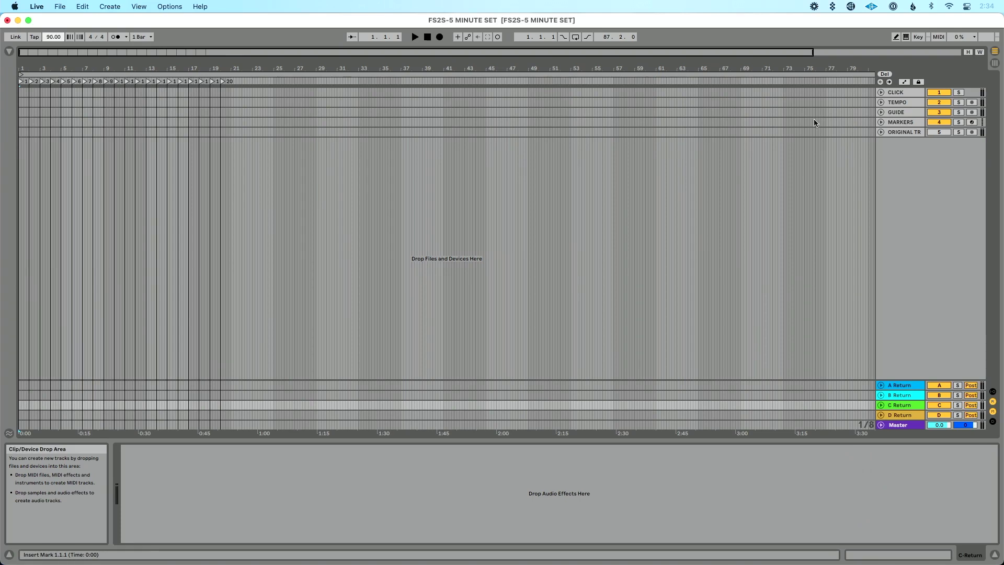
Show the Master track's Song Tempo automation lane in Automation Mode
click(903, 82)
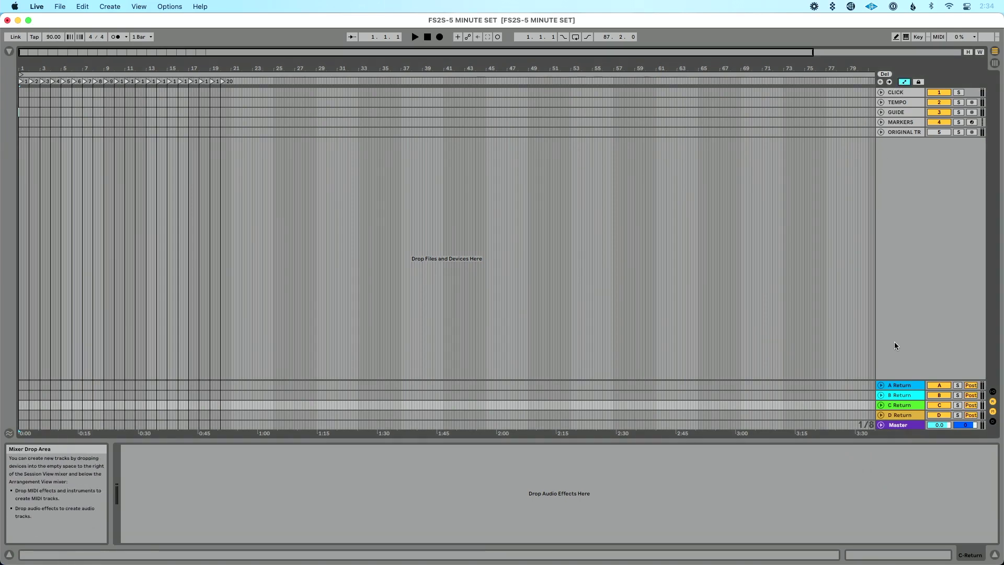
click(880, 425)
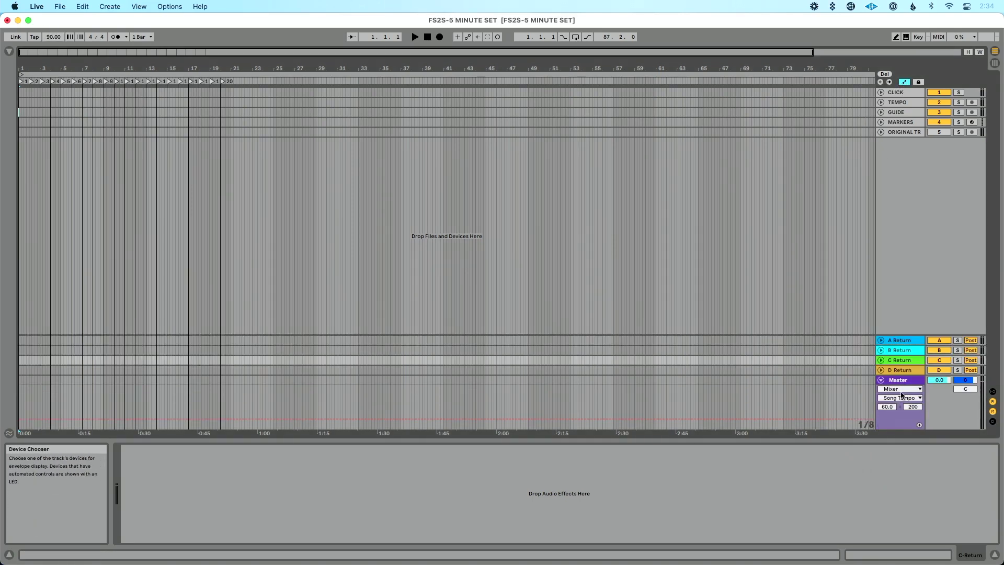
click(911, 399)
click(912, 429)
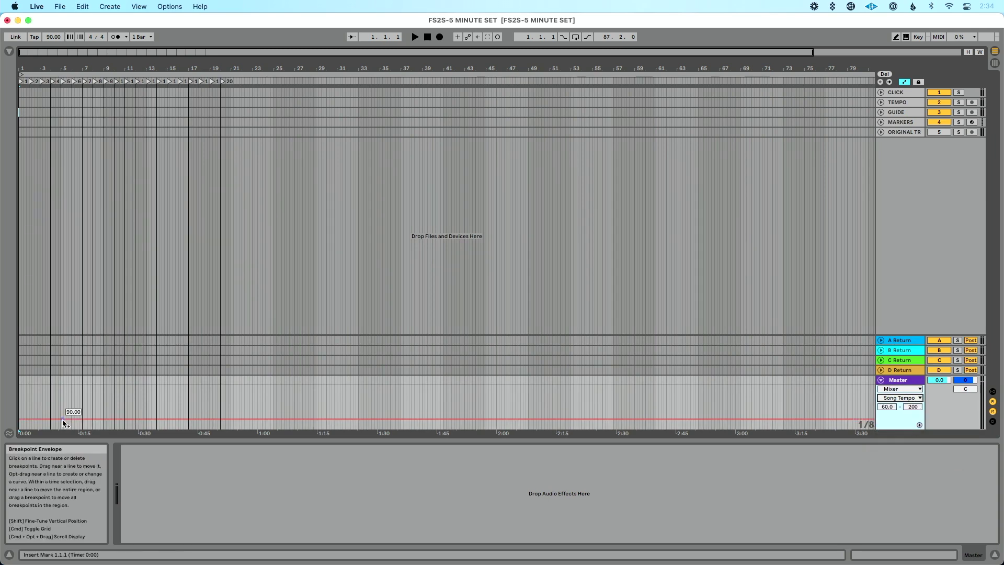
Draw a stepped tempo envelope: 90 at the start, 124 after 0:52, 85 at 1:30, 155 near 2:15
click(20, 419)
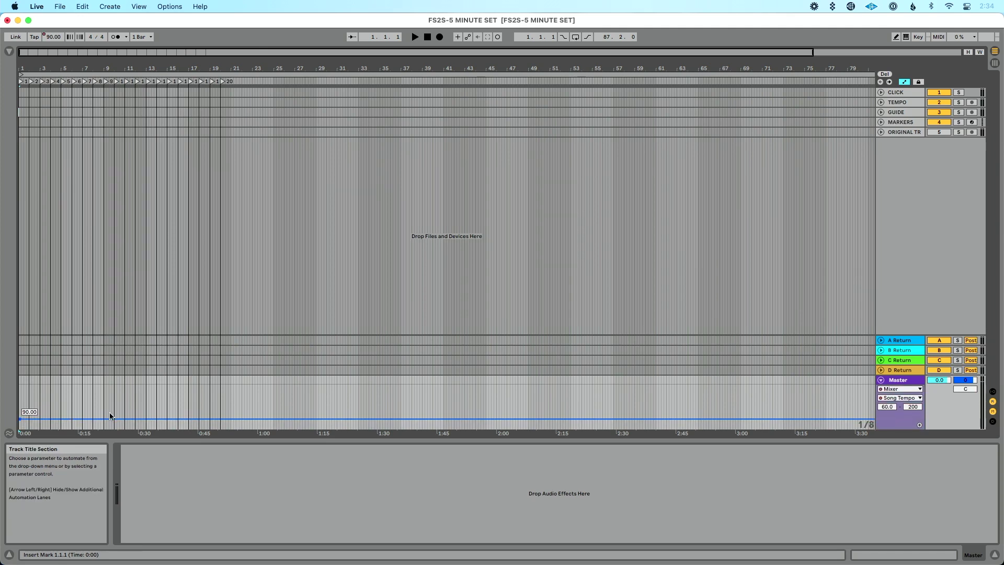
click(233, 419)
mouse_move(244, 419)
mouse_down()
mouse_move(244, 407)
mouse_move(232, 408)
mouse_up()
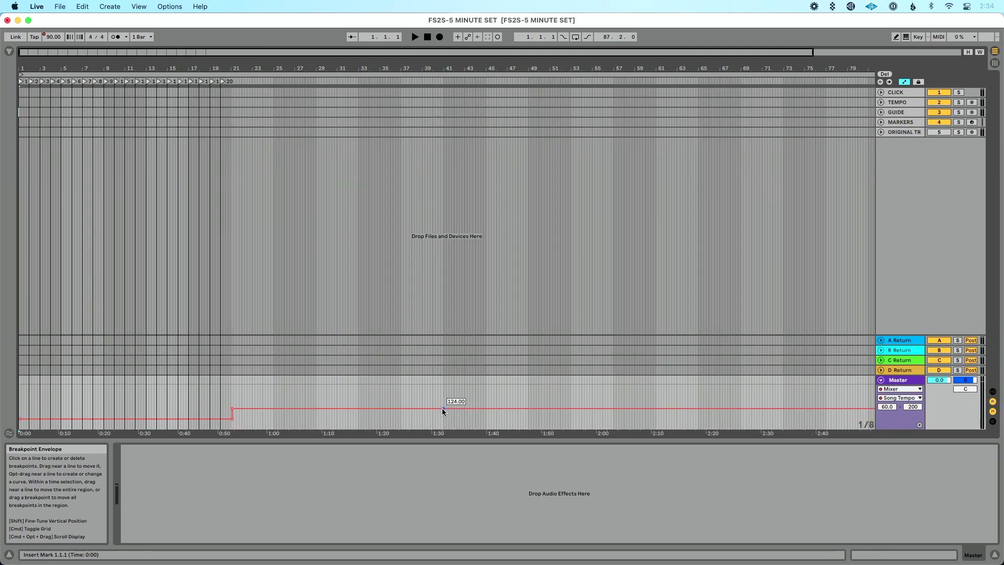
drag(466, 409, 467, 420)
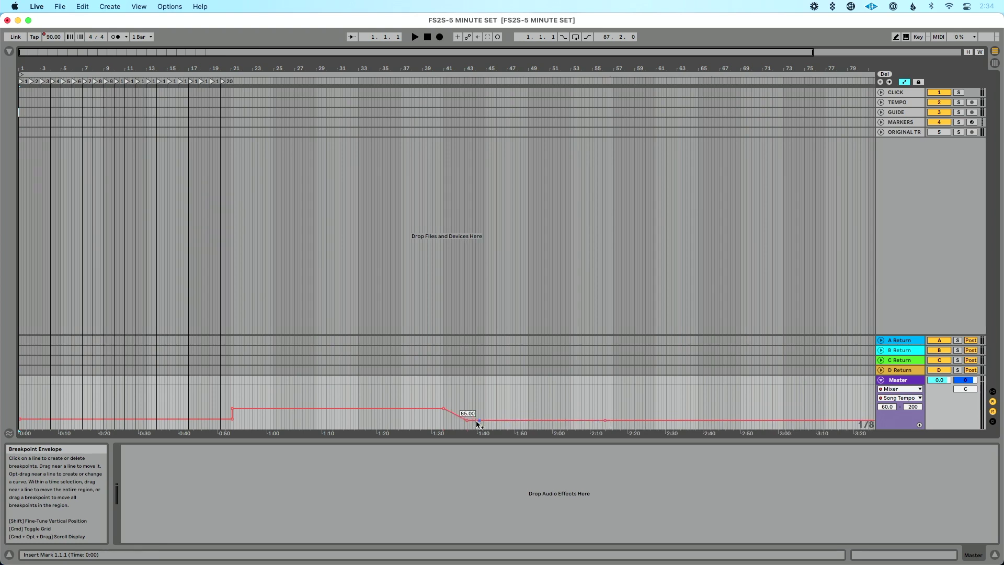
drag(467, 420, 444, 420)
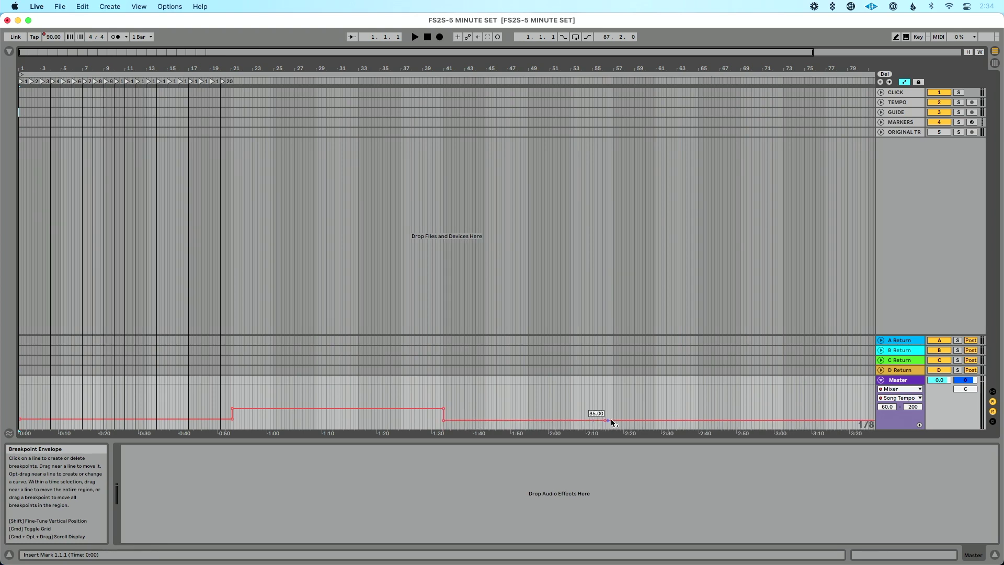
drag(619, 422, 605, 400)
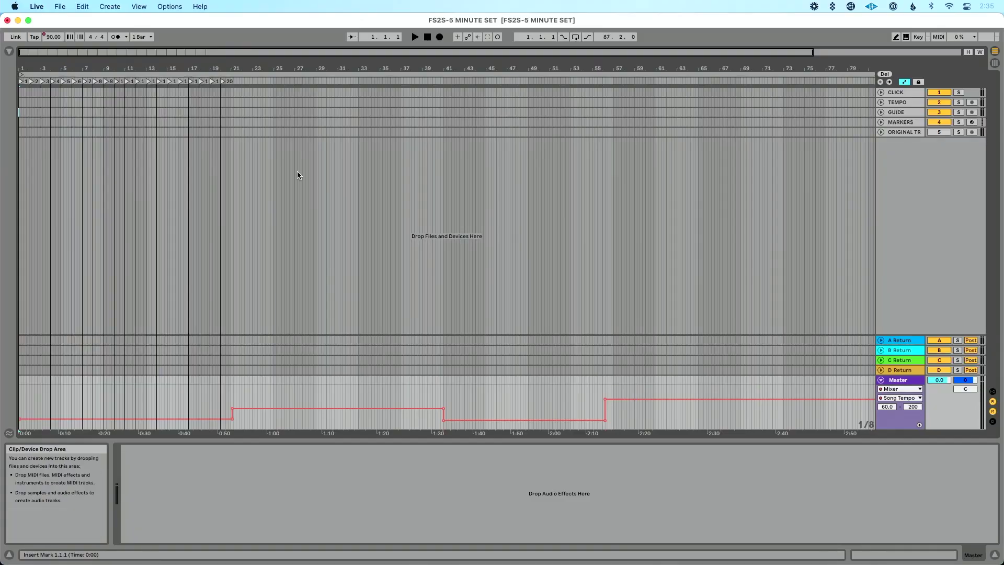
Reopen FS2S-5 MINUTE SET.als from the recent sets and choose Don't Save
click(60, 6)
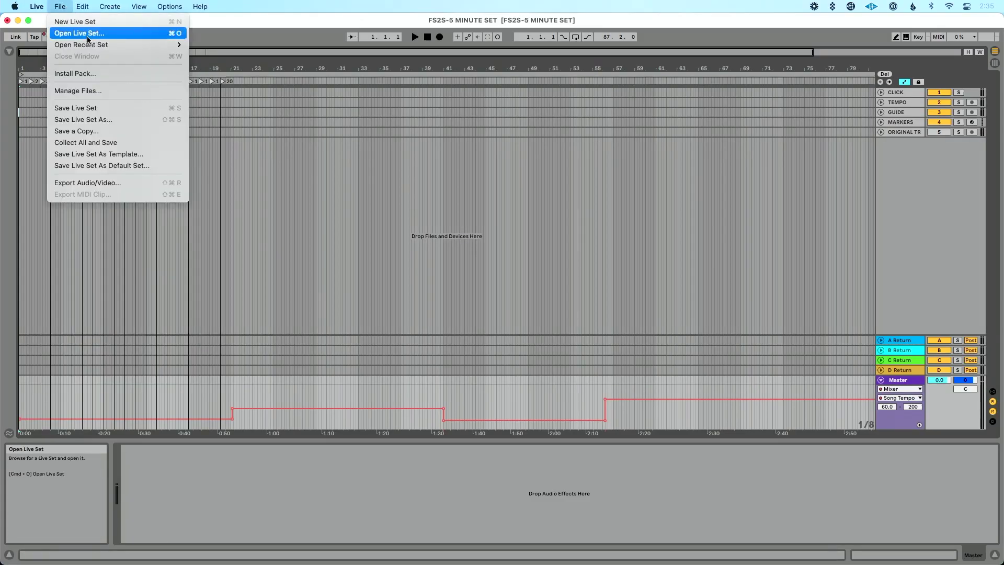
mouse_move(101, 49)
click(231, 46)
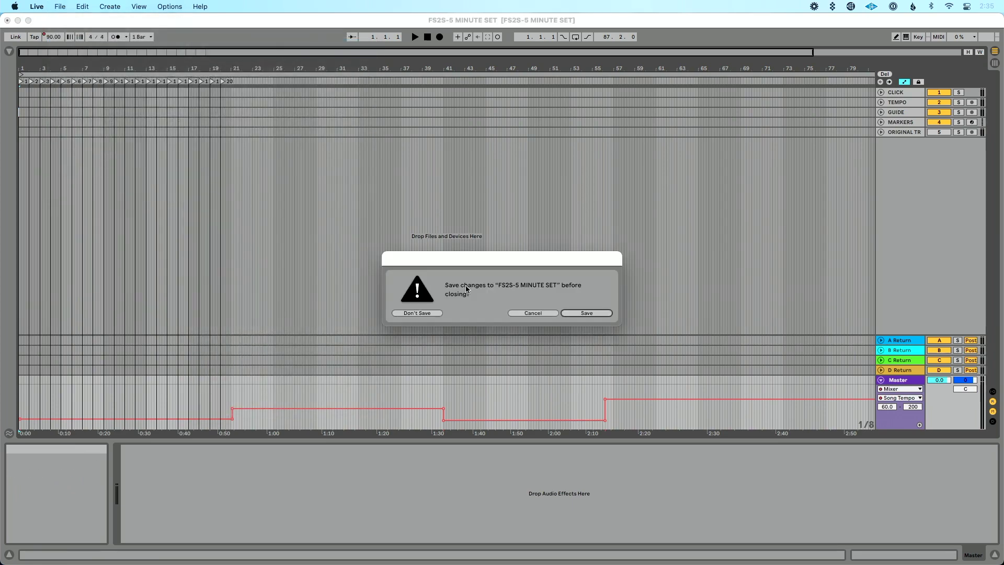
click(418, 313)
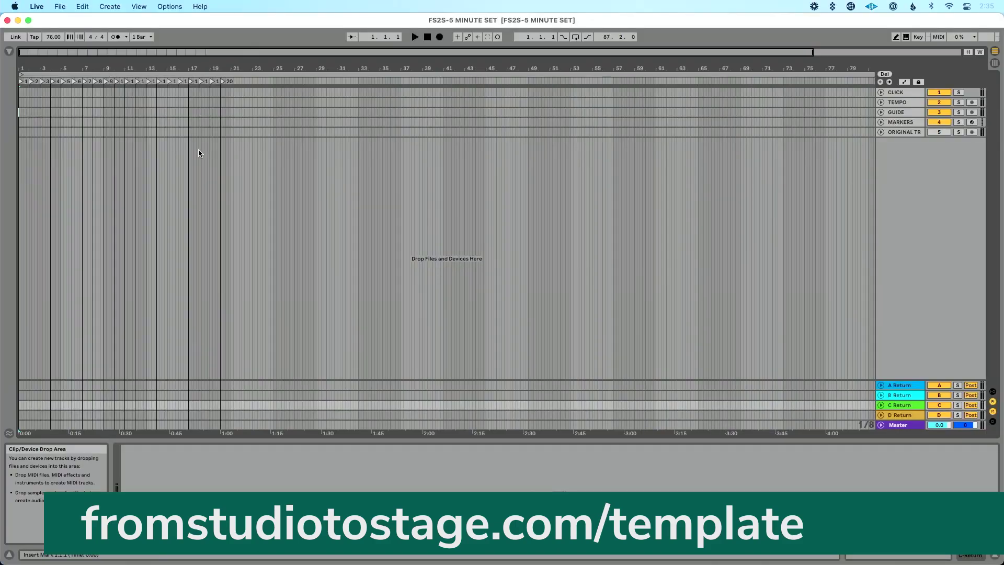
Open Living Hope-Eb-72_11.als and toggle its tempo clip to Follow and back to Lead
click(59, 7)
mouse_move(91, 46)
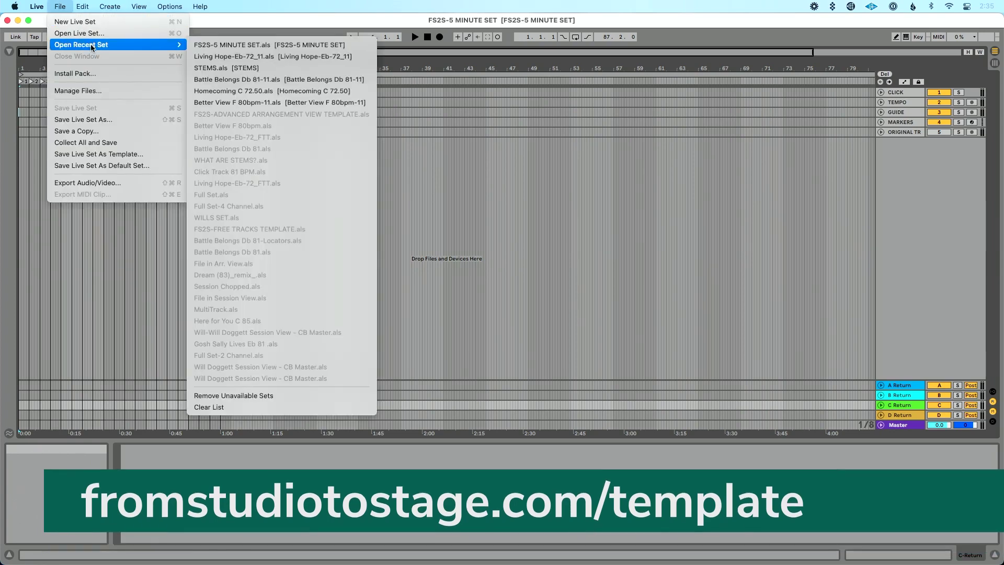
click(235, 56)
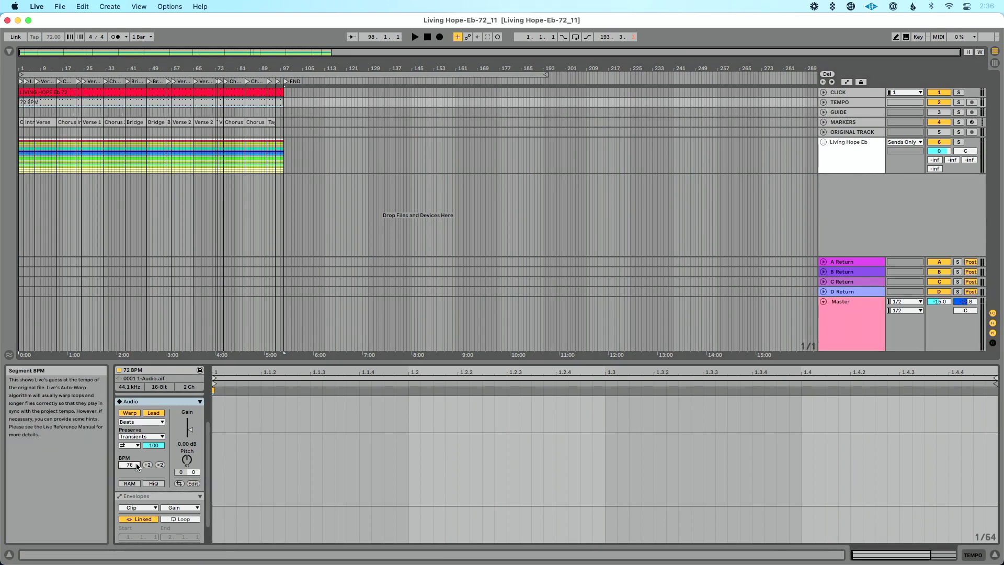
click(154, 414)
click(154, 413)
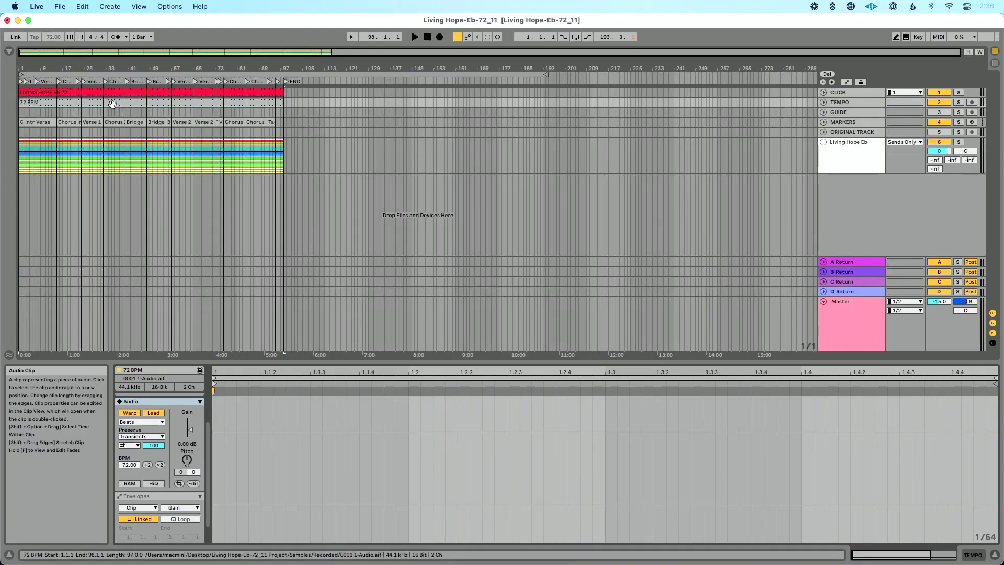
Place the 72 BPM clip on the TEMPO track at bar 1, extend it to bar 113, and set it to Lead
click(112, 104)
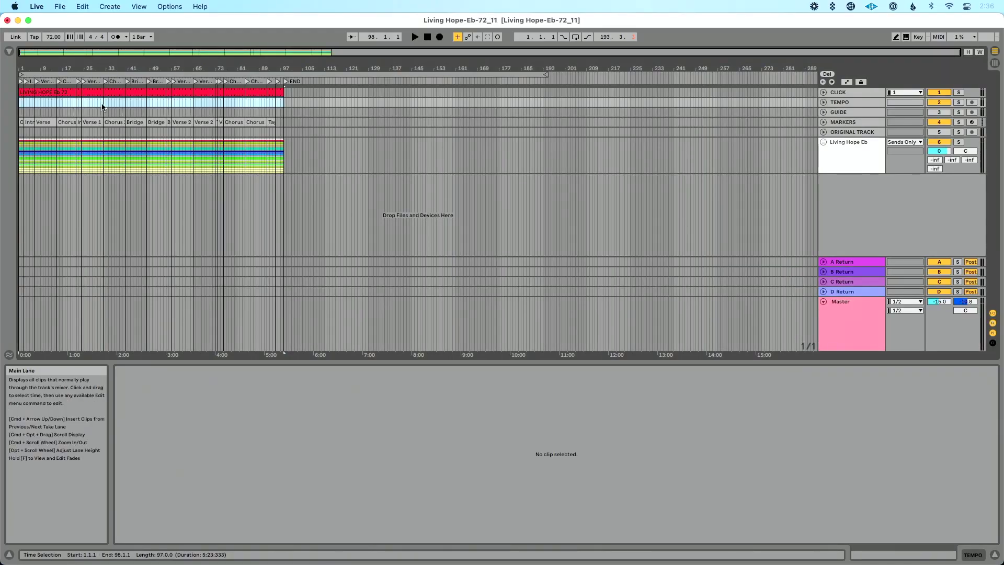
click(10, 51)
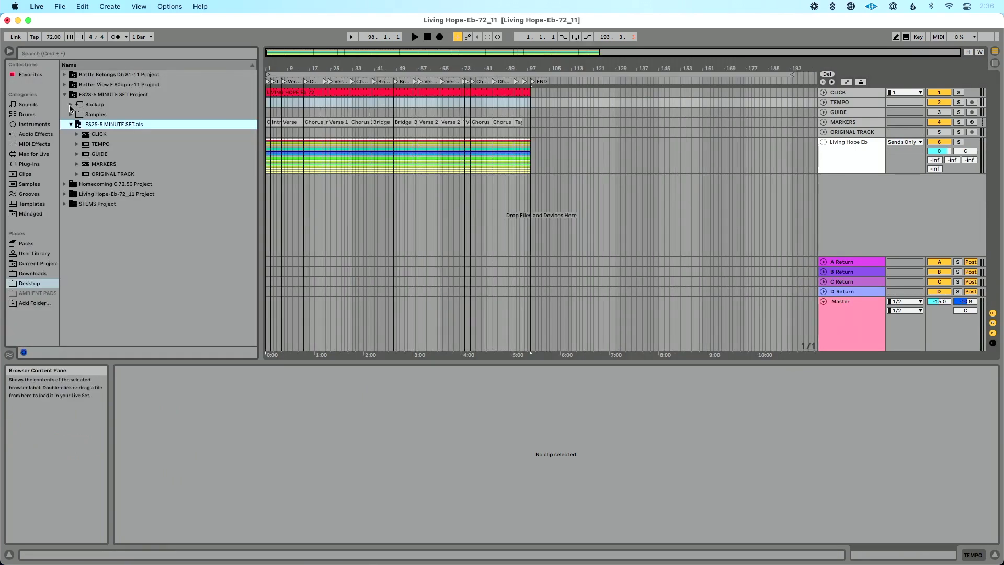
click(77, 144)
scroll(123, 195, down, 8)
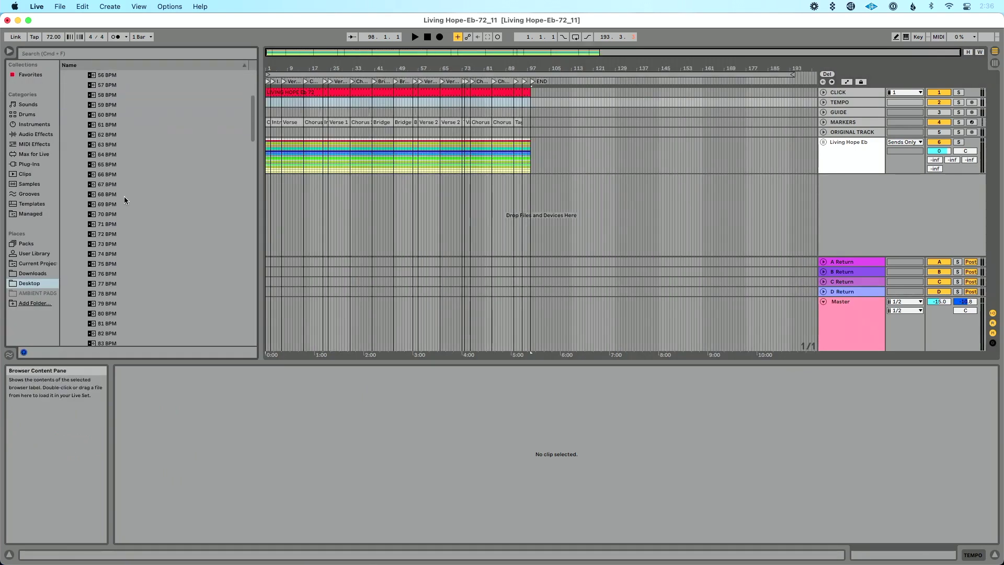
click(106, 235)
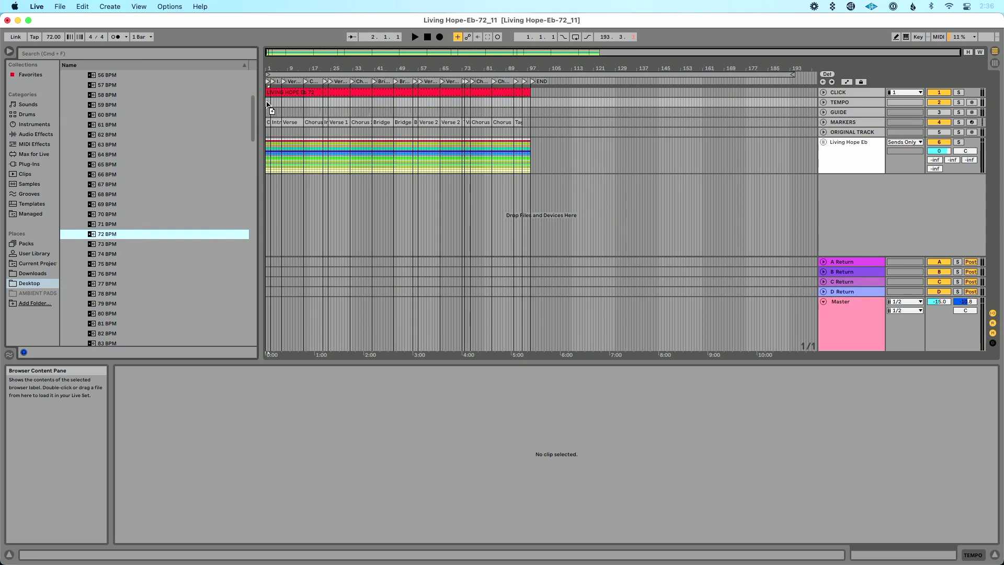
drag(265, 102, 267, 102)
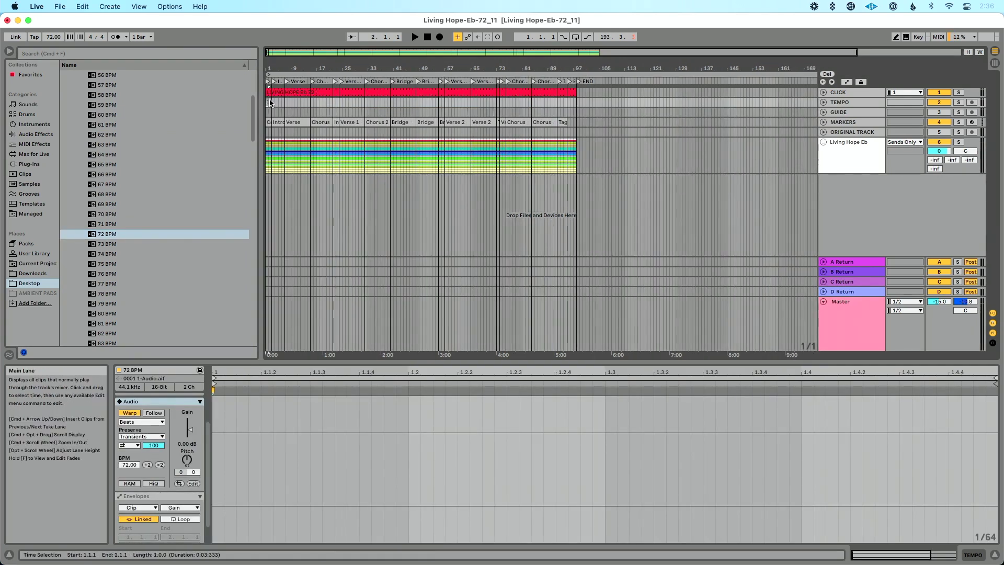
scroll(268, 103, up, 5)
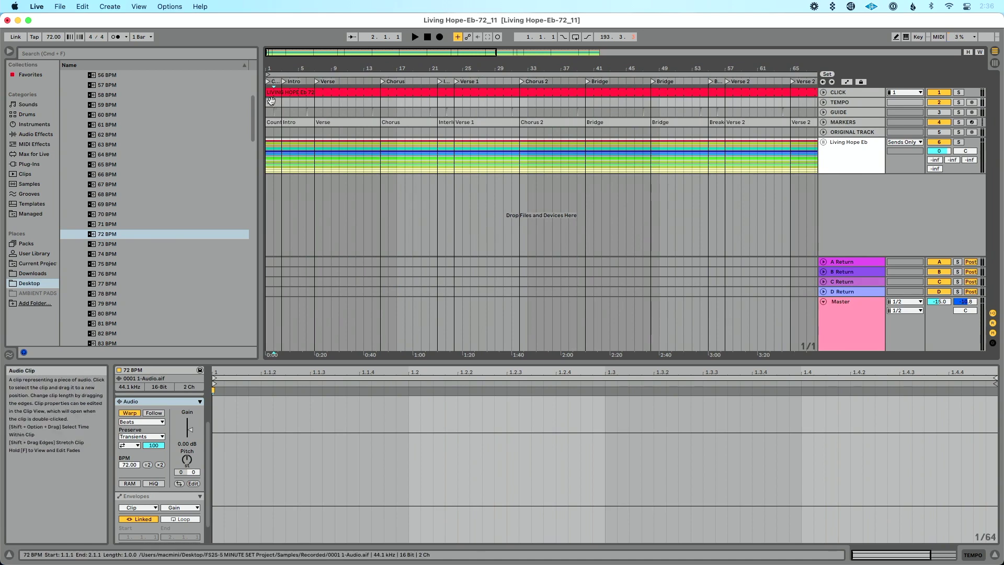
drag(270, 102, 623, 111)
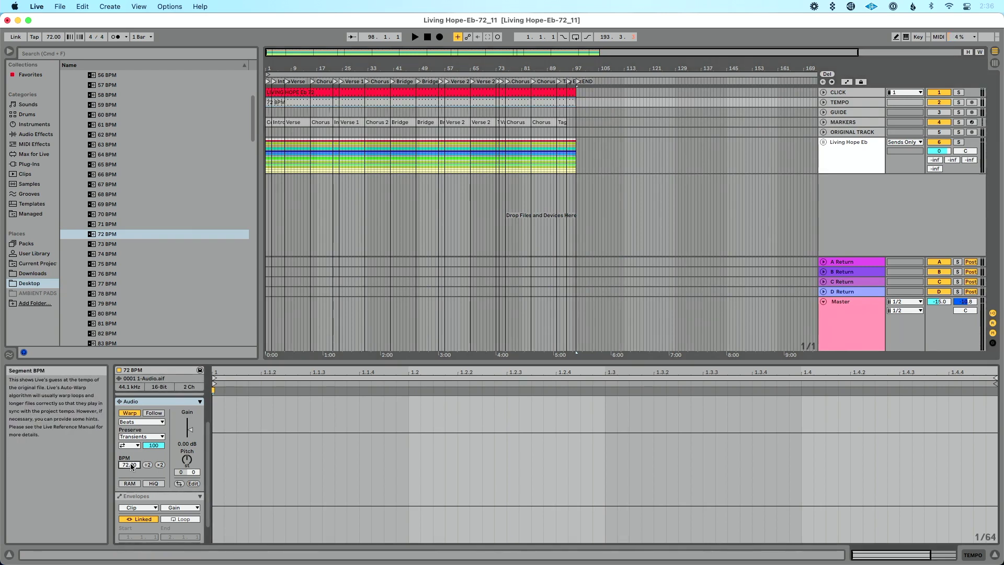
click(151, 412)
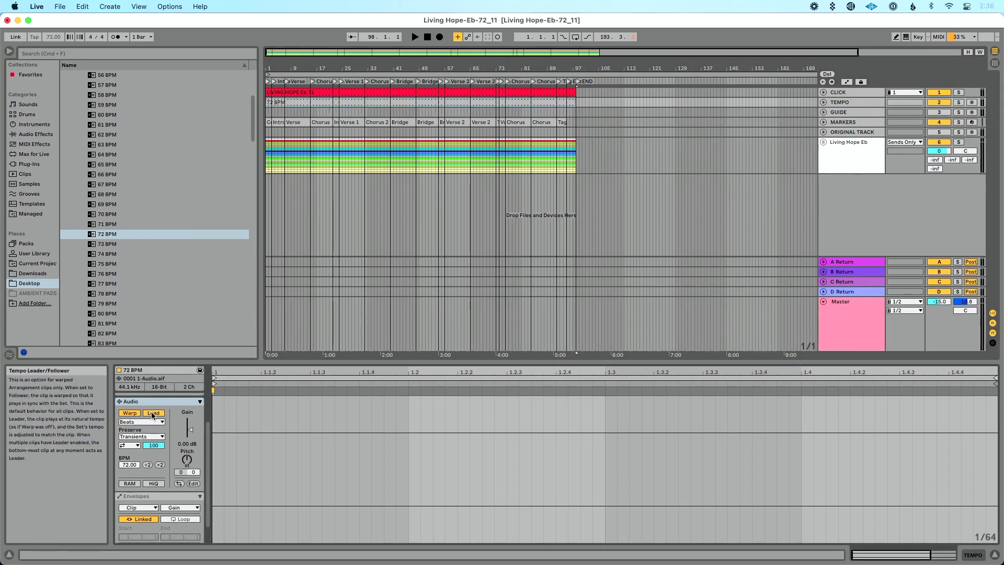
Hide the browser, reopen FS2S-5 MINUTE SET.als, and switch to Arrangement View
click(9, 51)
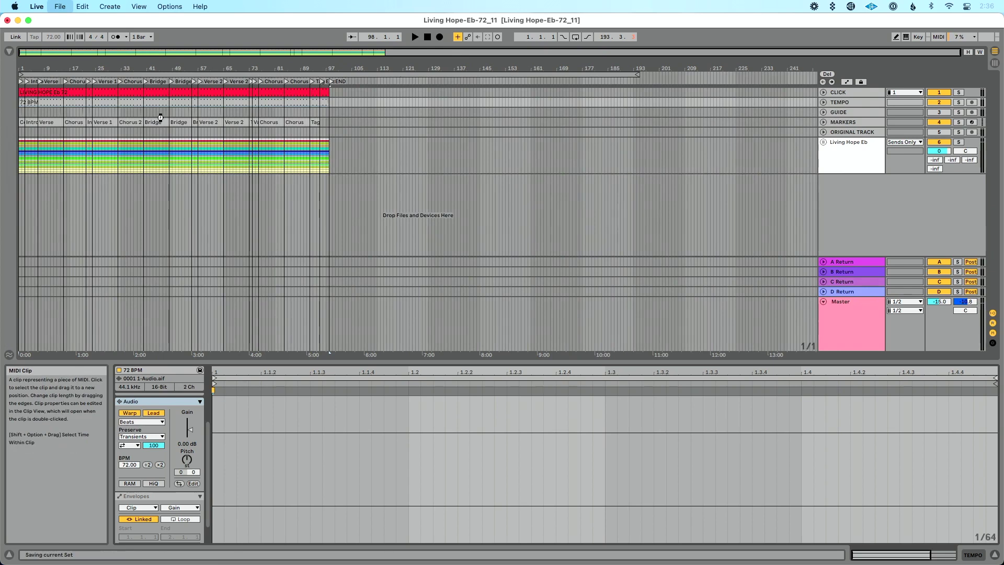
click(60, 6)
mouse_move(84, 44)
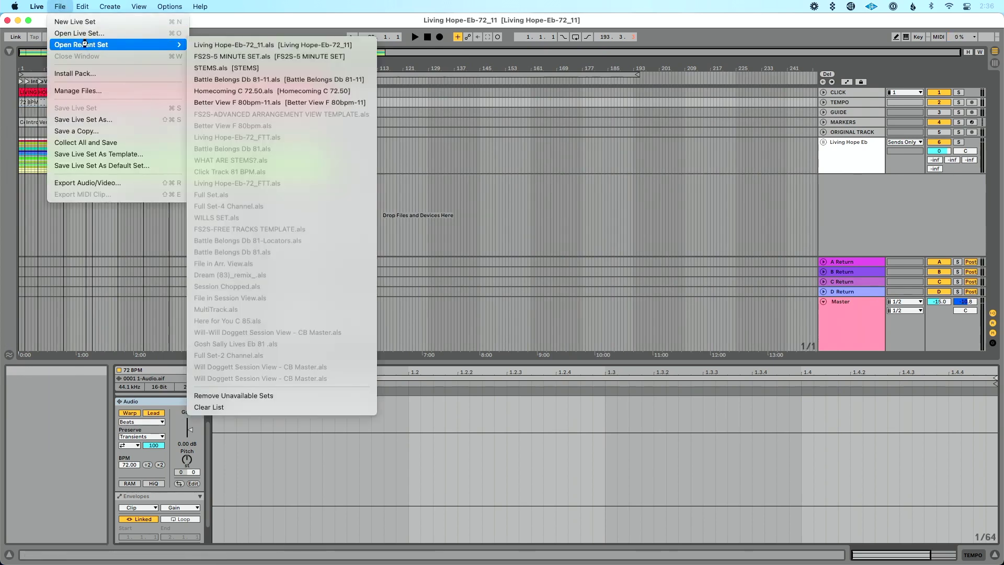
click(300, 57)
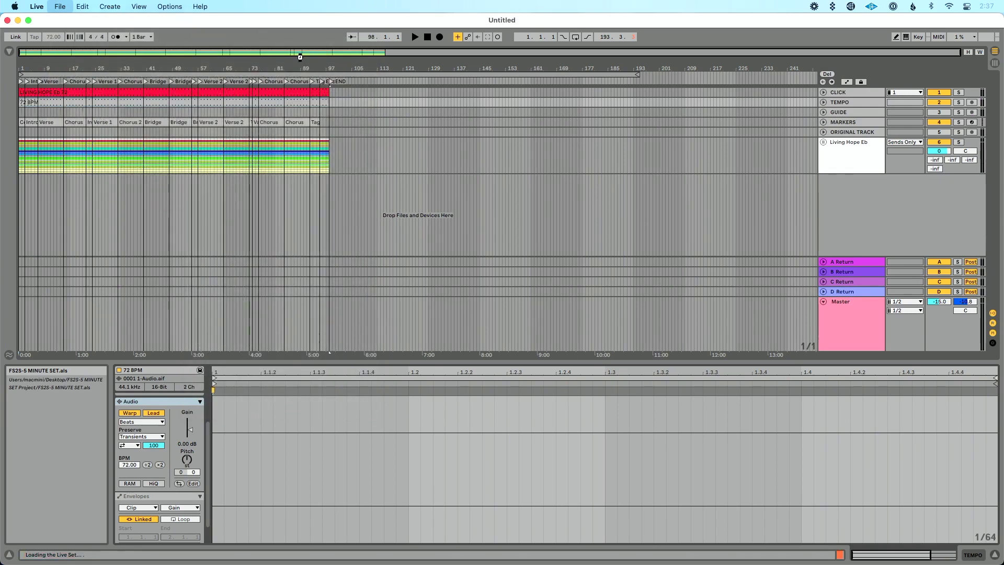
key(Tab)
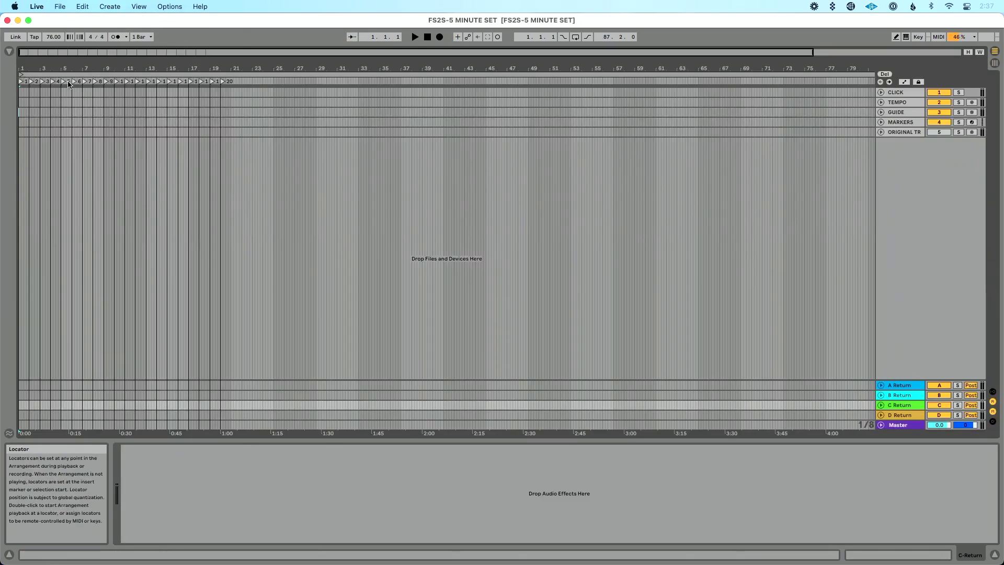
Drag Living Hope-Eb-72_11.als from its project folder into the arrangement
click(9, 51)
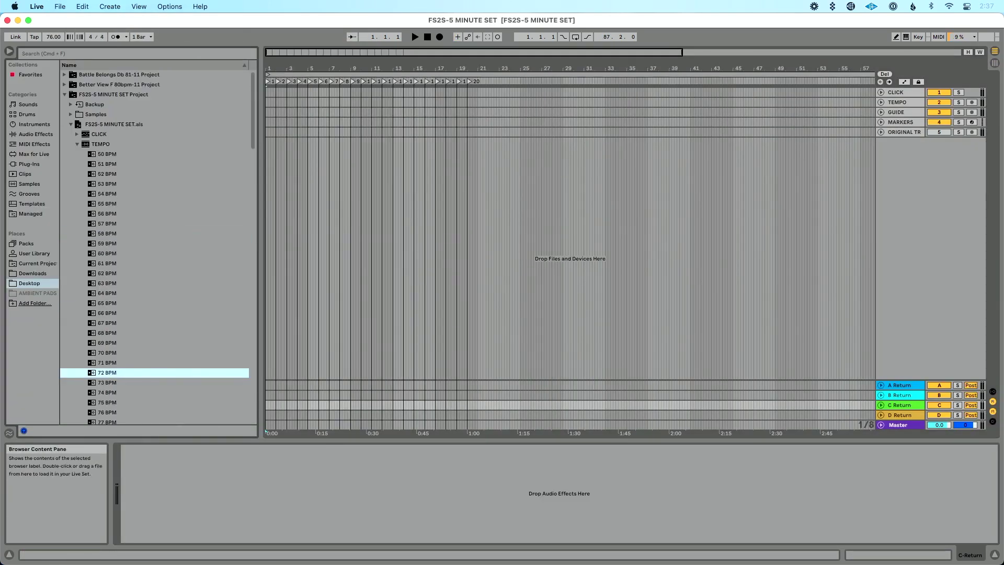
click(78, 145)
click(65, 94)
click(64, 114)
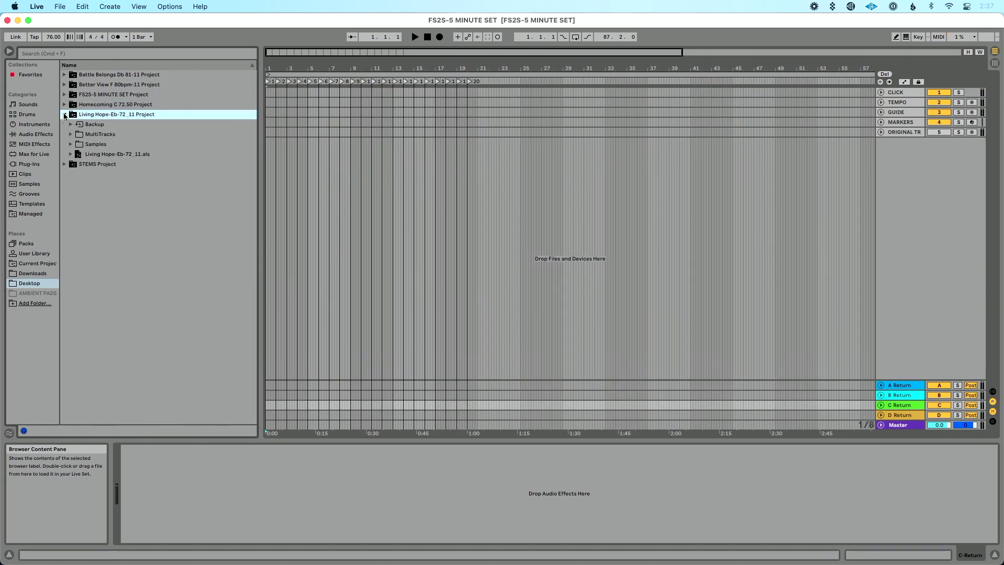
drag(105, 153, 286, 150)
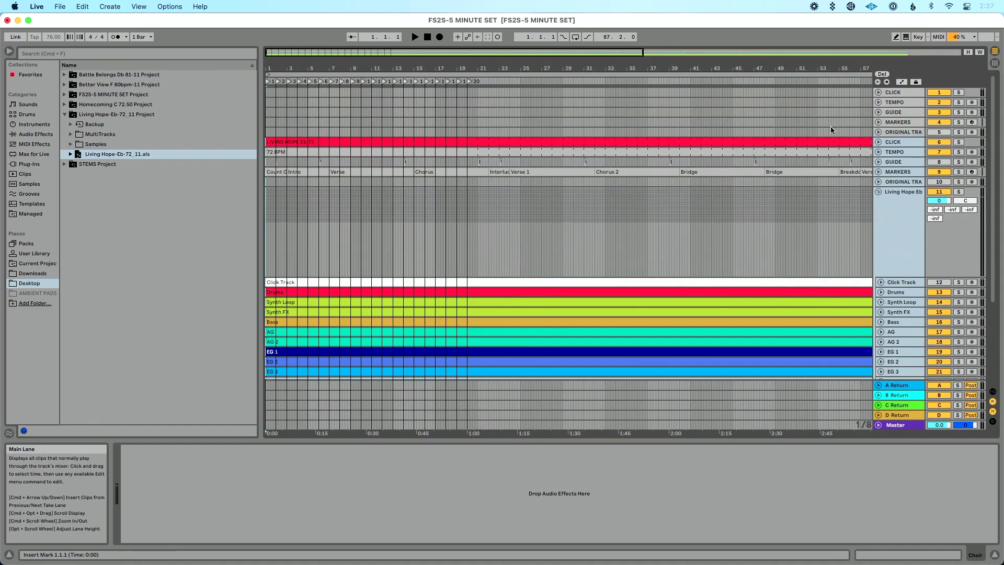
Fold the Living Hope Eb group, zoom out, and select its guide clips across the song
click(879, 191)
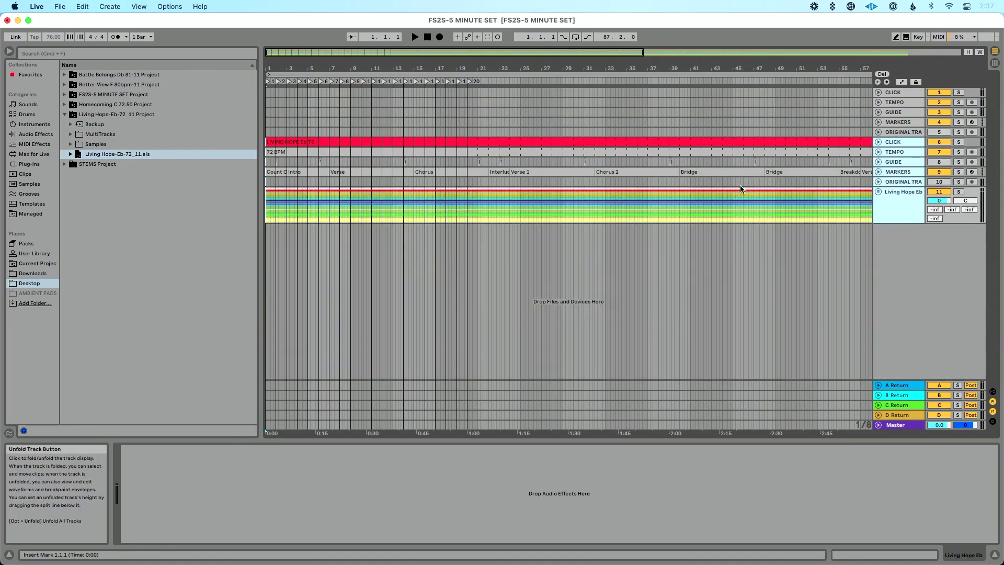
key(minus)
key(minus)
drag(832, 183, 268, 145)
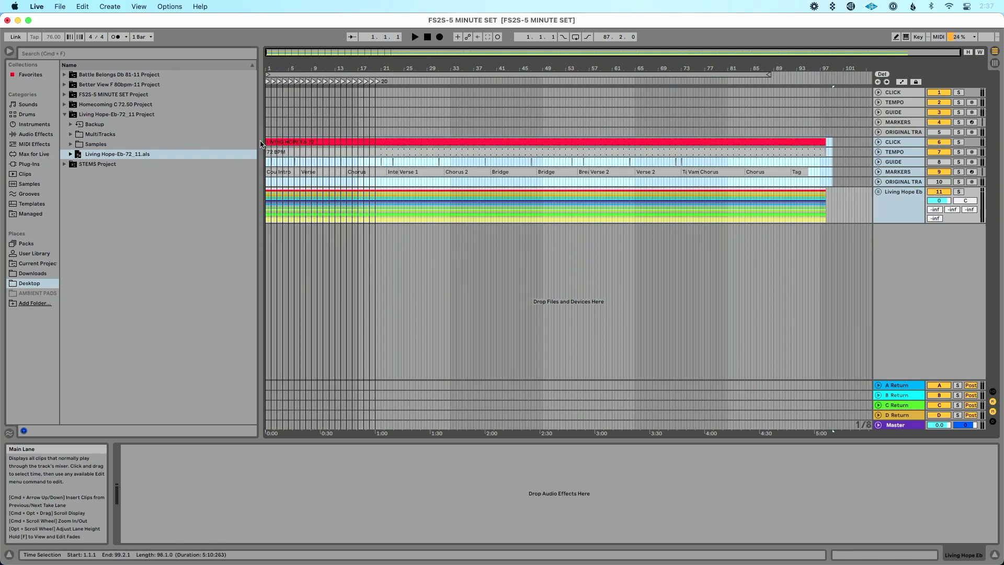
Cut the Living Hope clips and paste them at the song start on the set's own tracks
key(Delete)
click(285, 96)
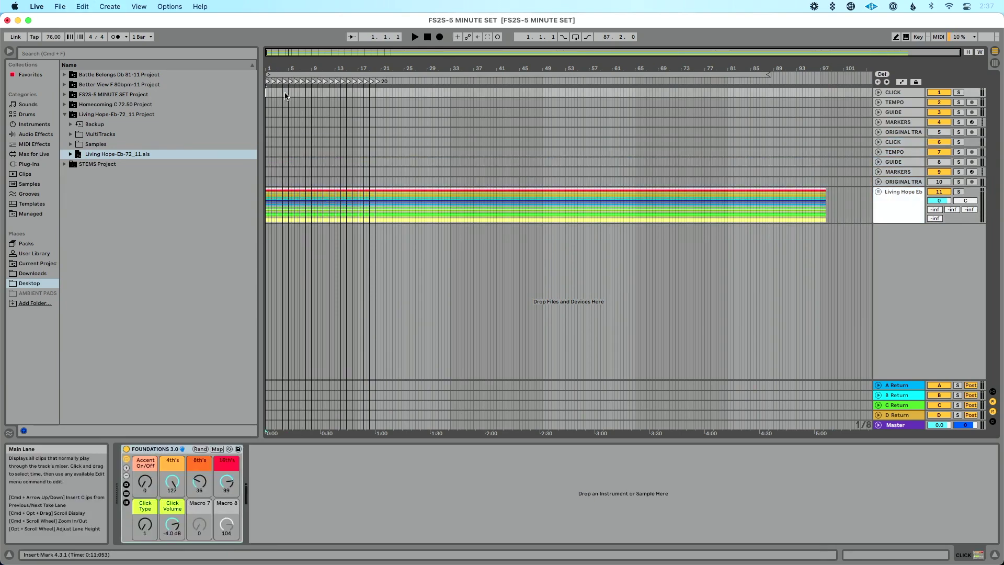
key(super+v)
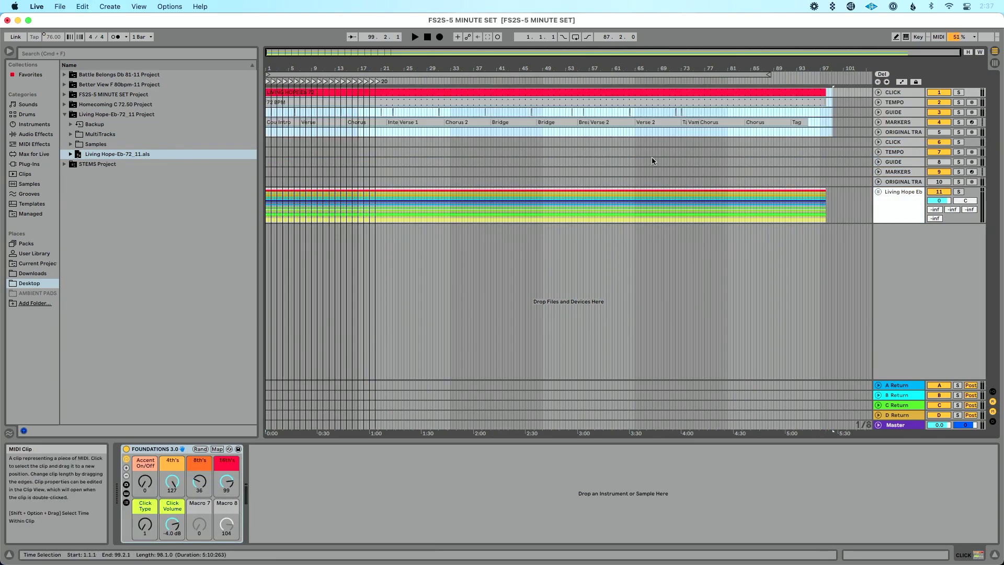
Delete duplicate tracks 6–10 and move the second locator to bar 101
click(895, 181)
shift+click(892, 144)
key(Delete)
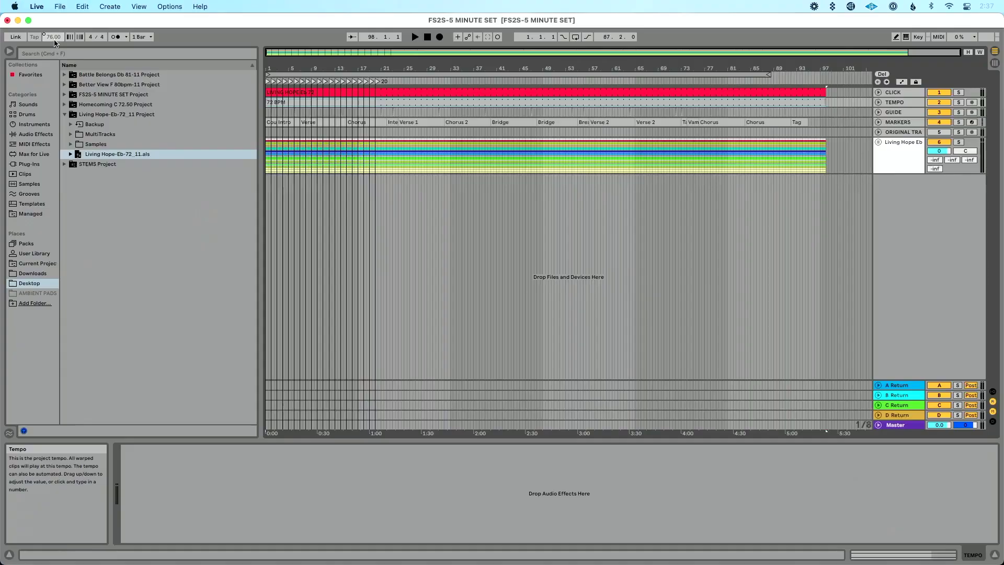
click(272, 82)
drag(275, 82, 844, 113)
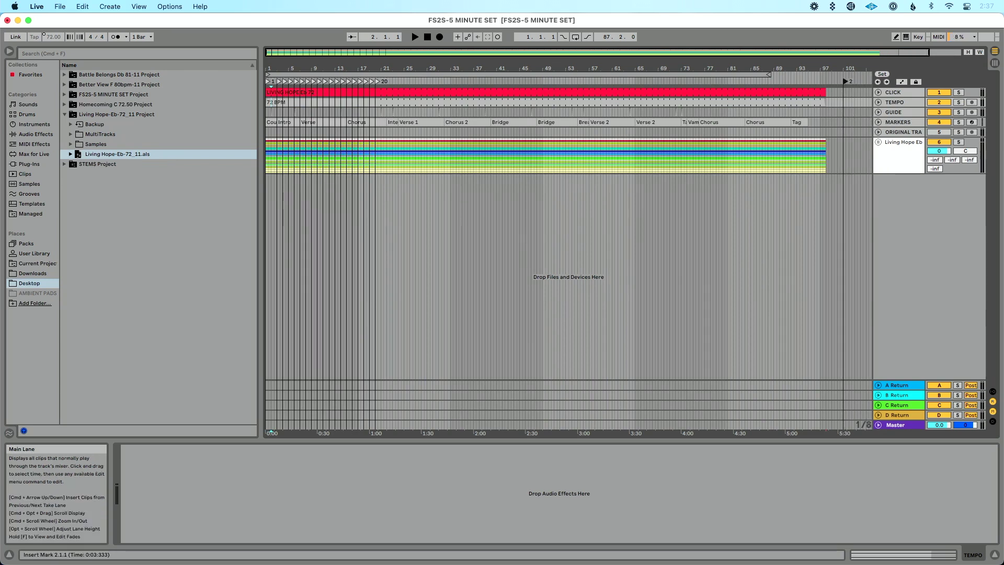
Load Battle Belongs Db 81-11.als into the arrangement and select its clips across the song
click(65, 75)
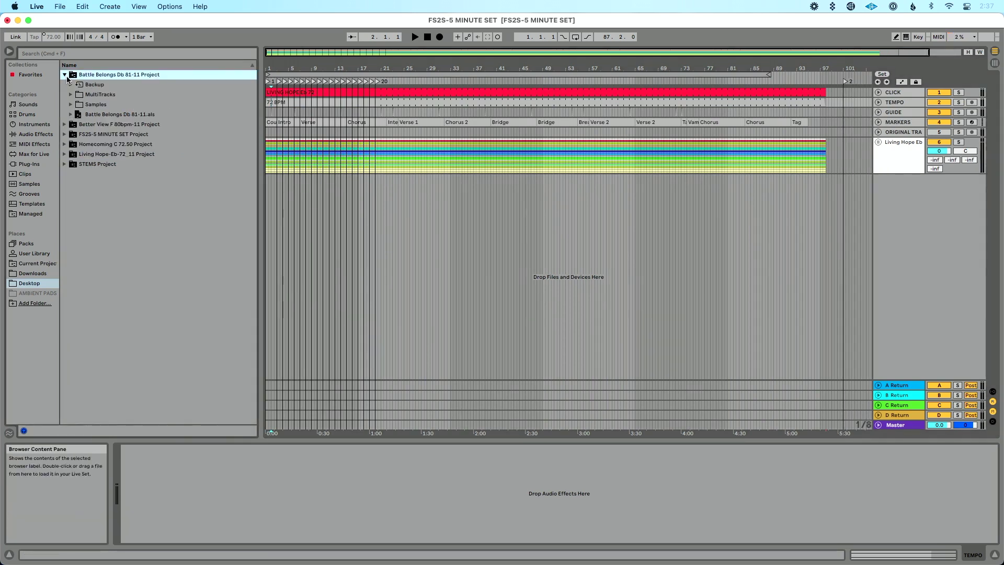
double_click(93, 115)
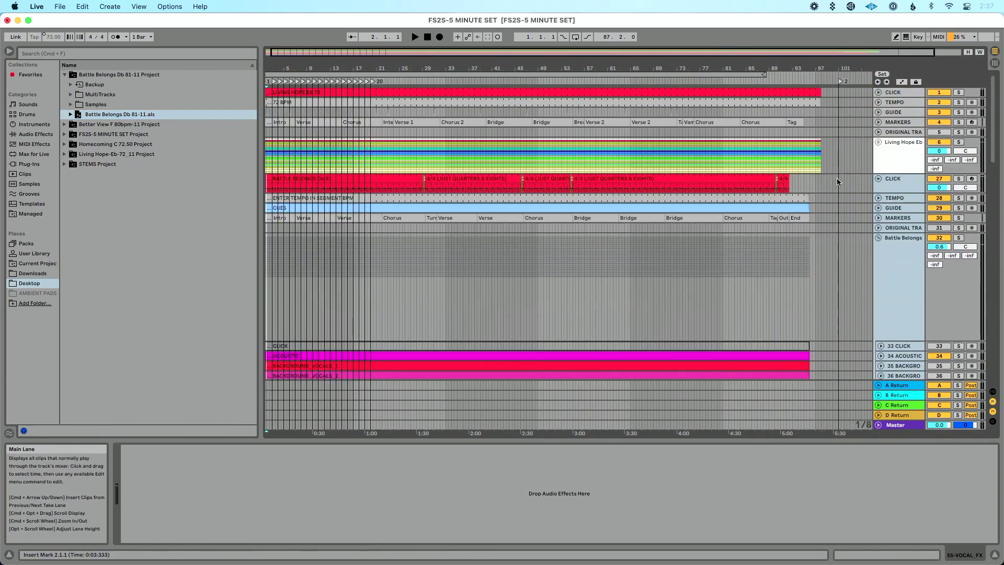
click(878, 179)
drag(855, 255, 263, 180)
Cut the Battle Belongs clips and paste them at bar 101 on tracks 1–5
key(Delete)
key(super+v)
shift+click(794, 219)
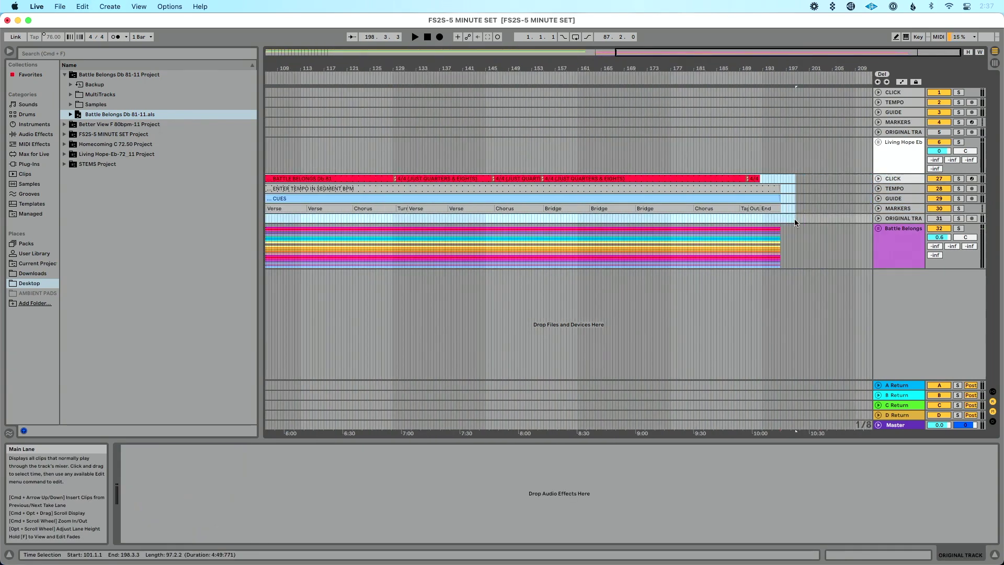
scroll(653, 157, left, 10)
click(513, 96)
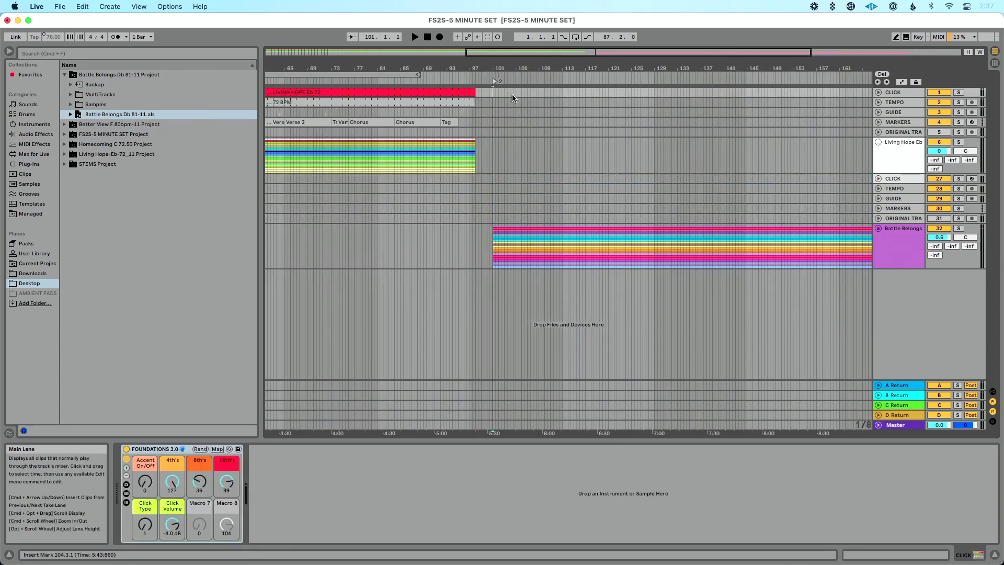
key(super+v)
Delete the leftover Battle Belongs duplicate tracks from CLICK to ORIGINAL TRACK
click(893, 179)
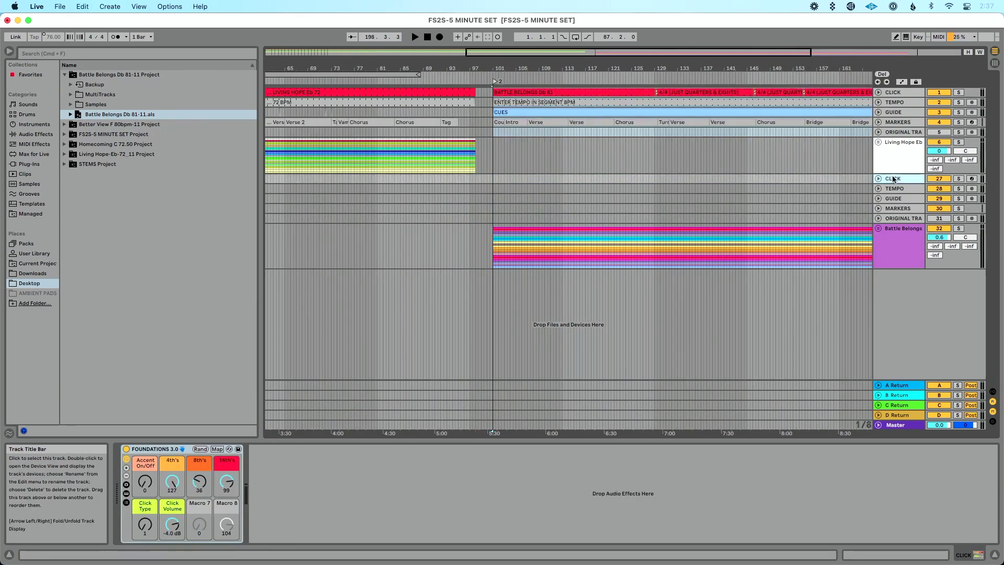
click(907, 219)
key(Delete)
click(594, 214)
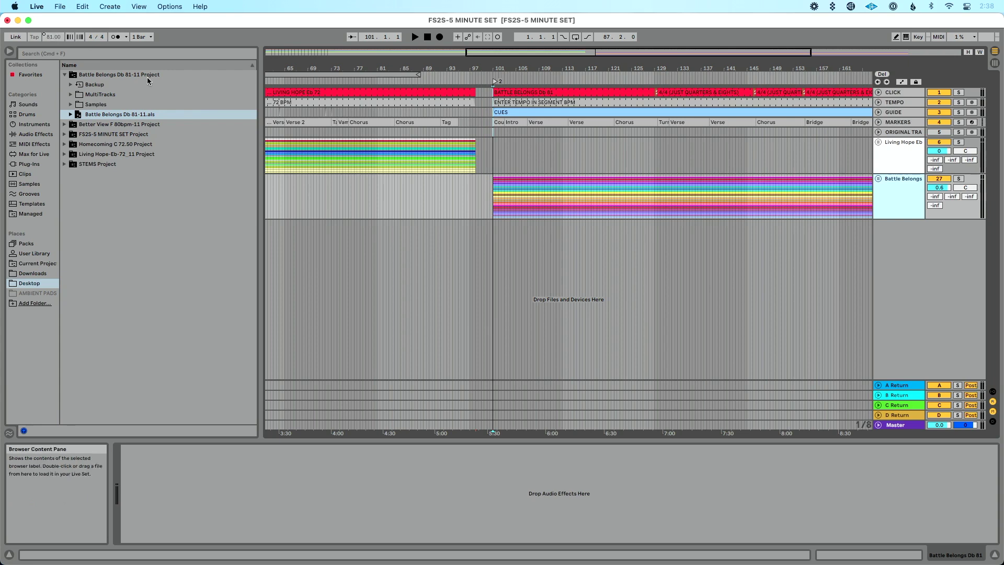
Return to the start, view the 72 BPM clip, then the Battle Belongs 81 BPM clip at bar 101
key(Home)
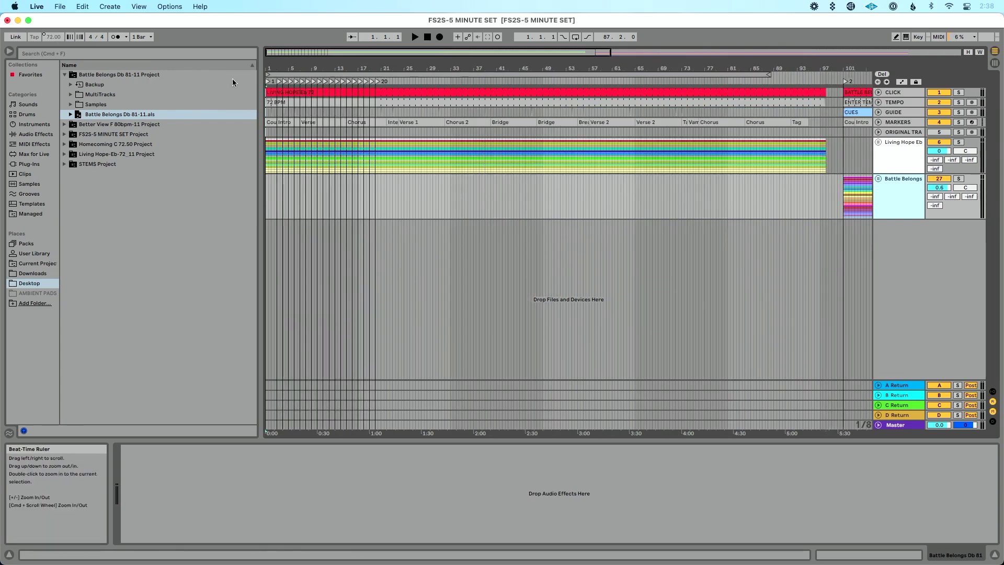
double_click(306, 103)
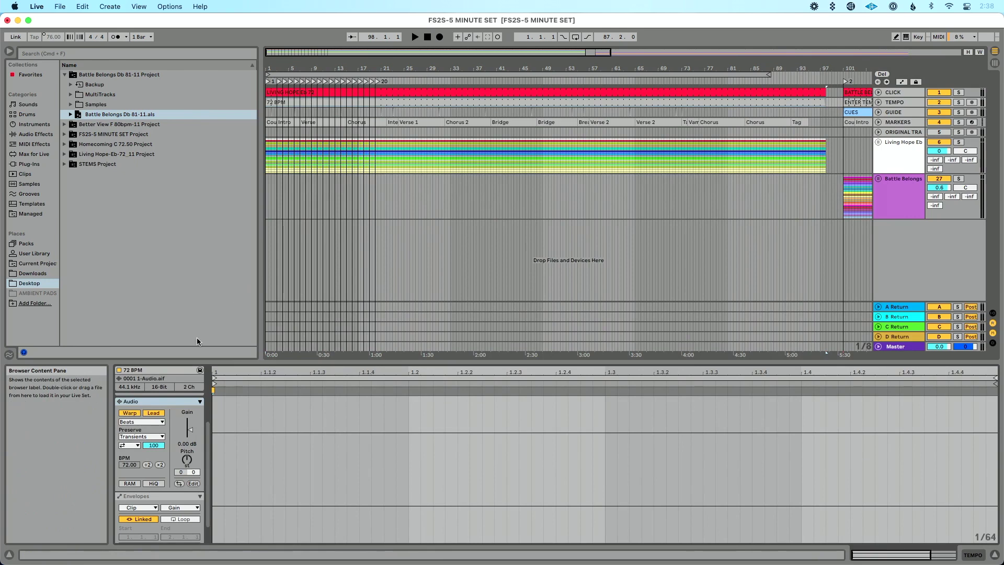
click(858, 102)
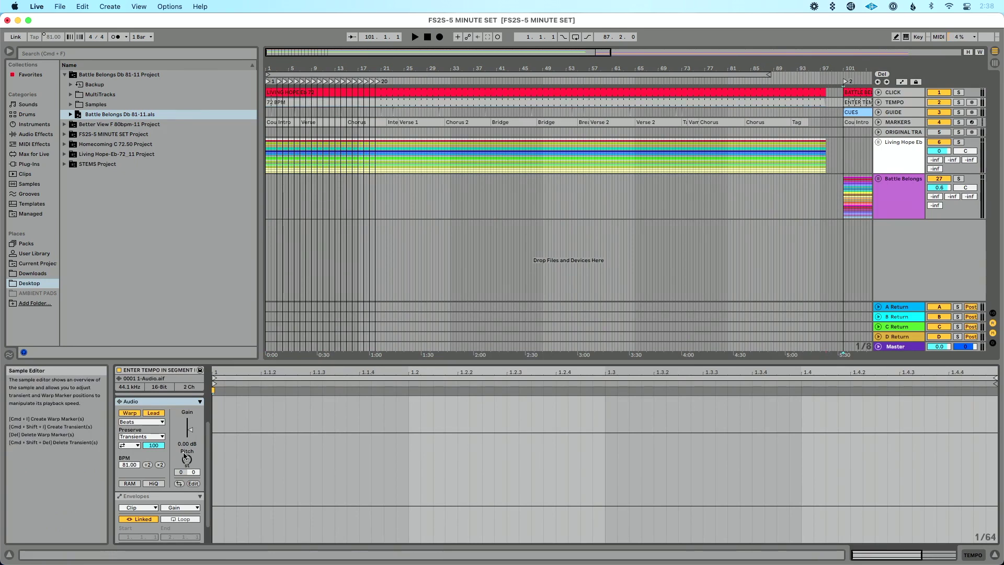